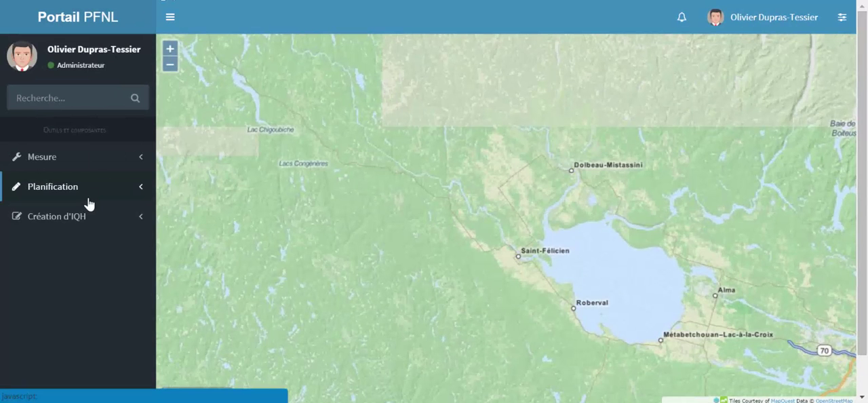
Insert three points in a triangular arrangement in the forest area west of Saint-Félicien
left_click(88, 197)
left_click(84, 215)
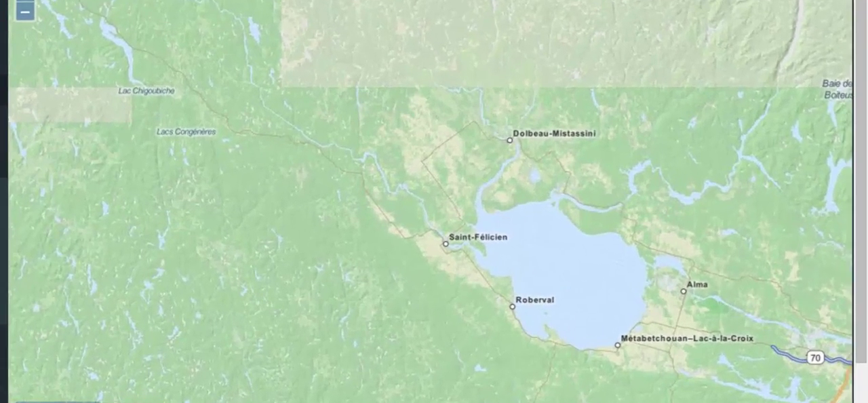
left_click(80, 240)
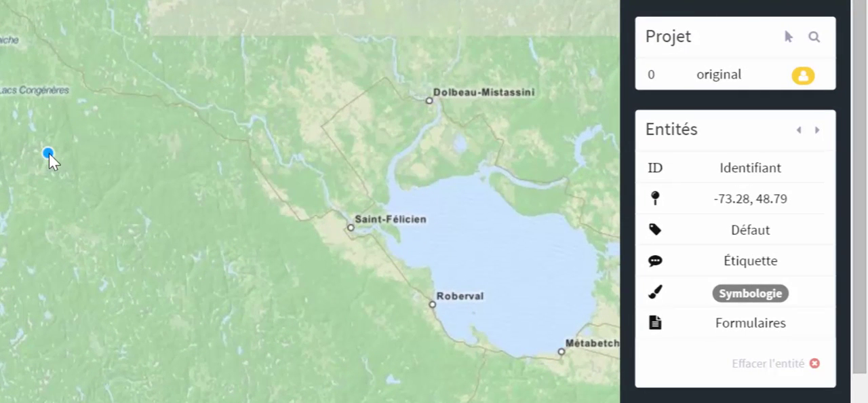
left_click(66, 157)
left_click(144, 156)
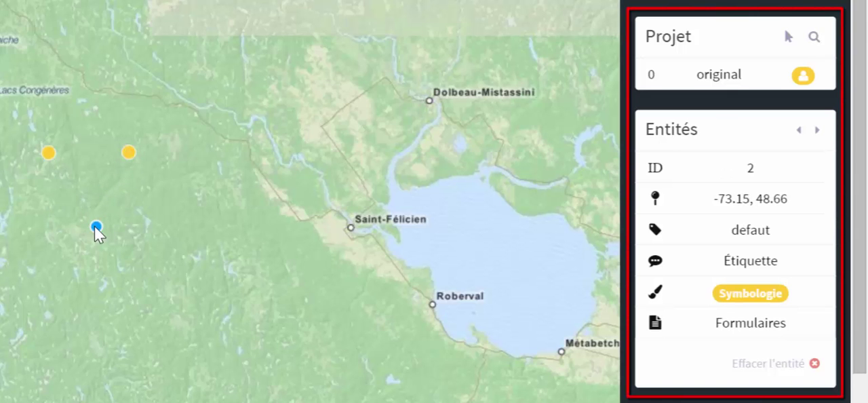
left_click(92, 226)
Draw an open three-segment line about 126 km long around the points and a four-sided polygon of about 1,153 km² west of it
left_click(87, 125)
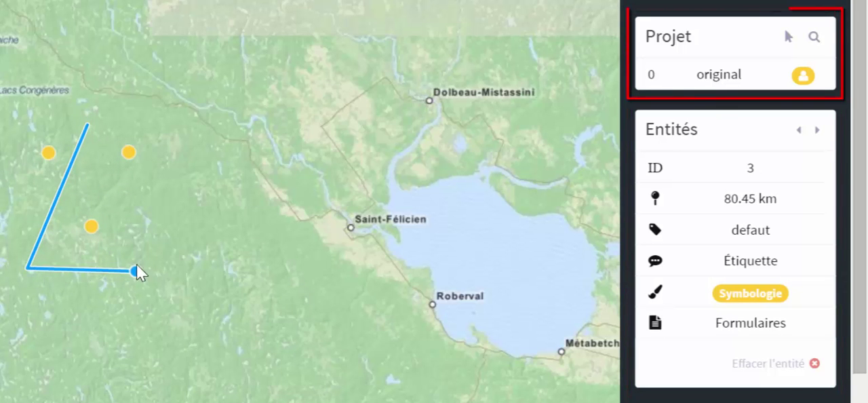
double_click(193, 134)
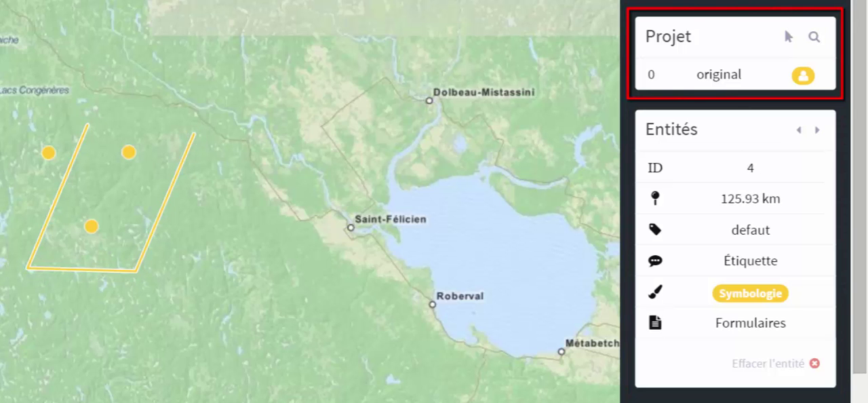
left_click(7, 75)
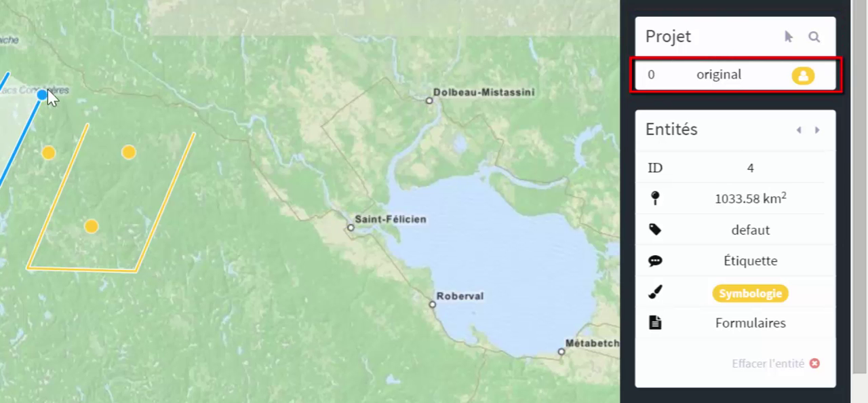
double_click(60, 74)
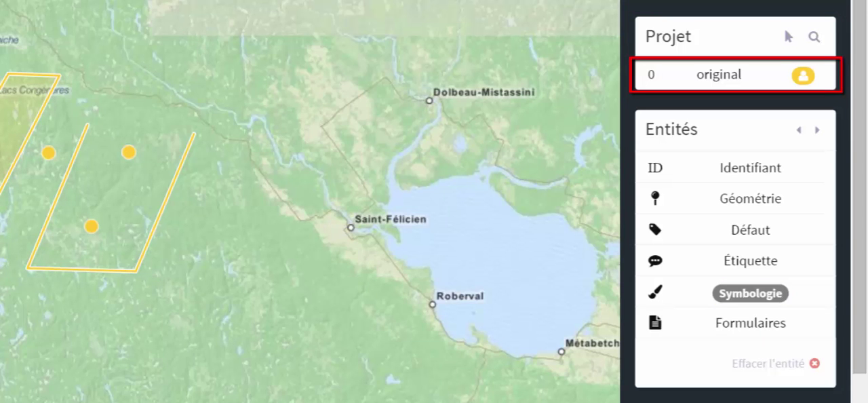
Select the point in the northeast of the group, step through the following entities and zoom to the project's extent
left_click(787, 36)
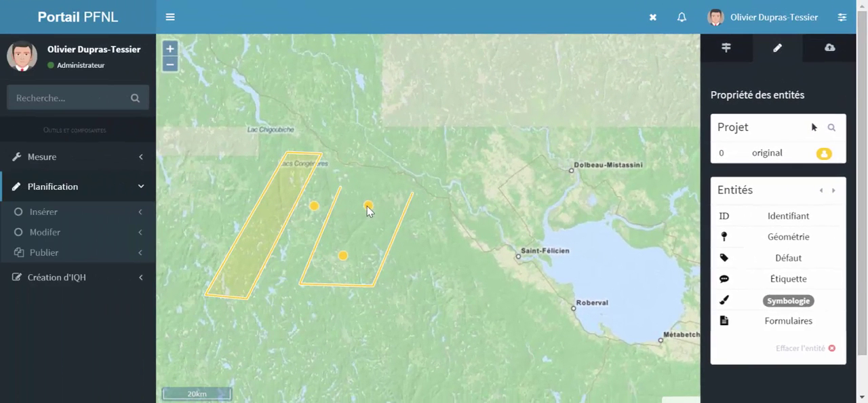
left_click(368, 206)
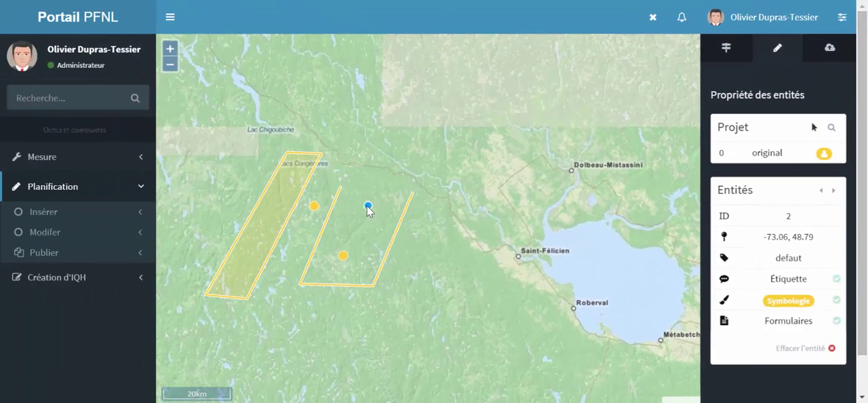
left_click(832, 193)
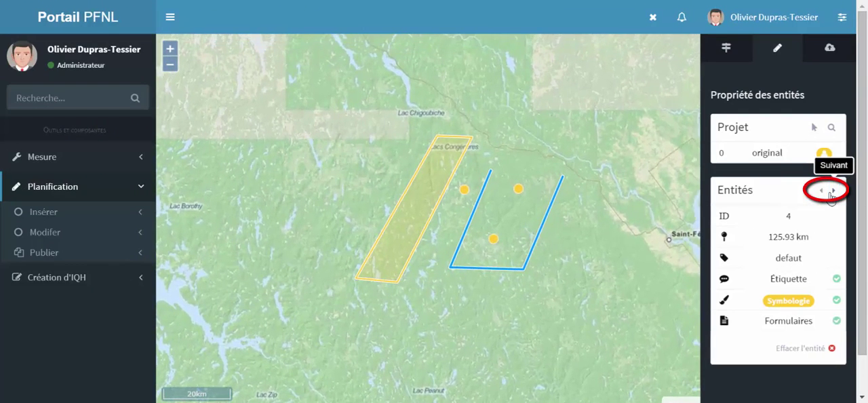
left_click(832, 193)
left_click(832, 194)
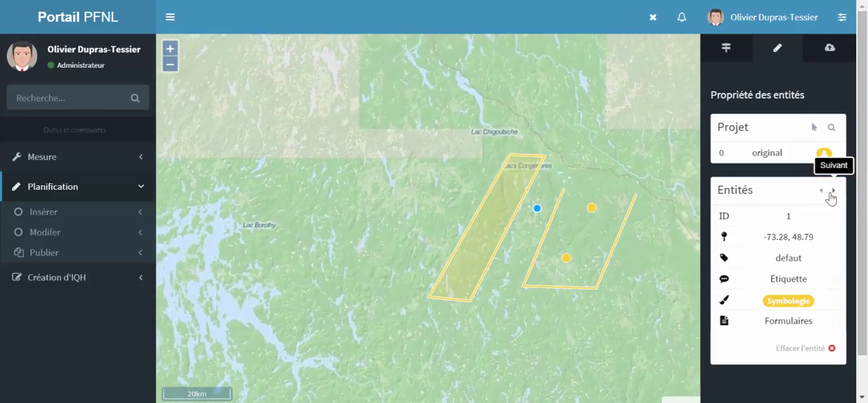
left_click(832, 129)
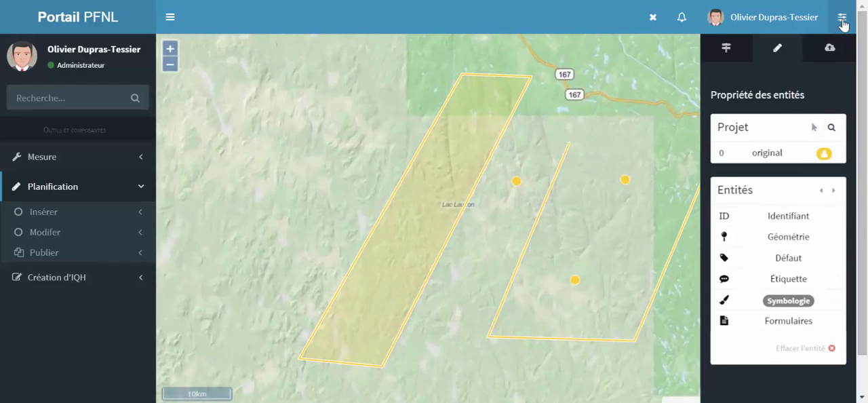
left_click(841, 16)
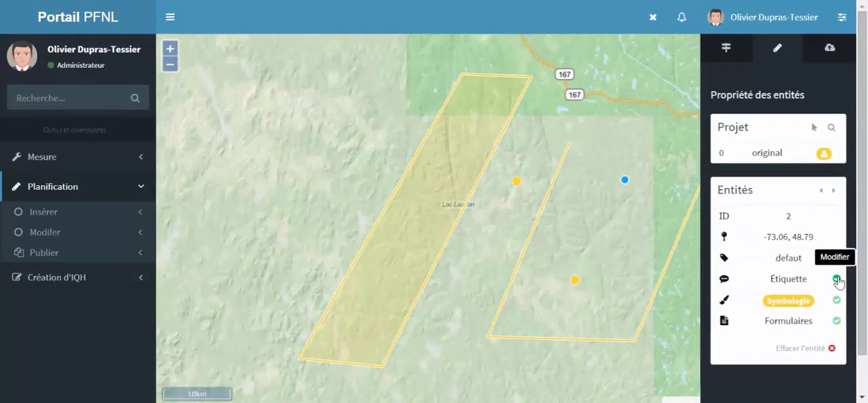
Set the entity type of point 2 to Poste d'achat
left_click(837, 279)
left_click(417, 62)
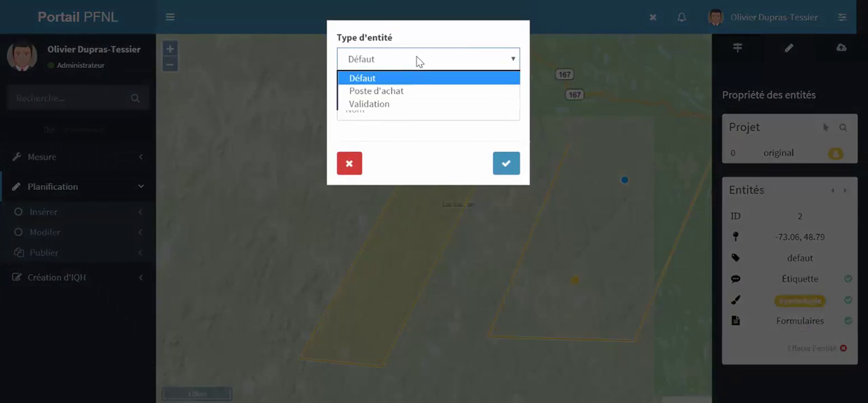
left_click(397, 90)
left_click(503, 168)
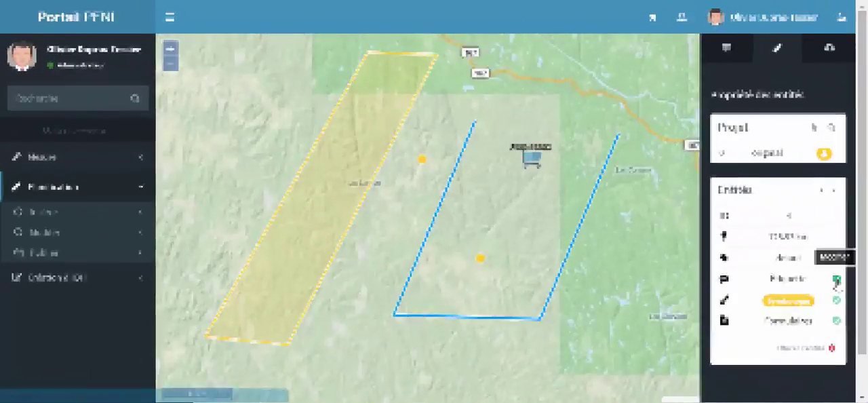
Set the entity type of the three-segment line to Chemin d'accès
double_click(618, 134)
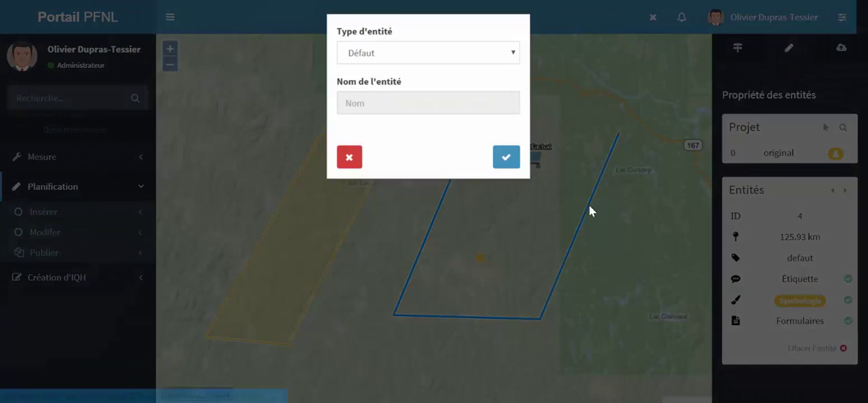
left_click(459, 66)
left_click(444, 91)
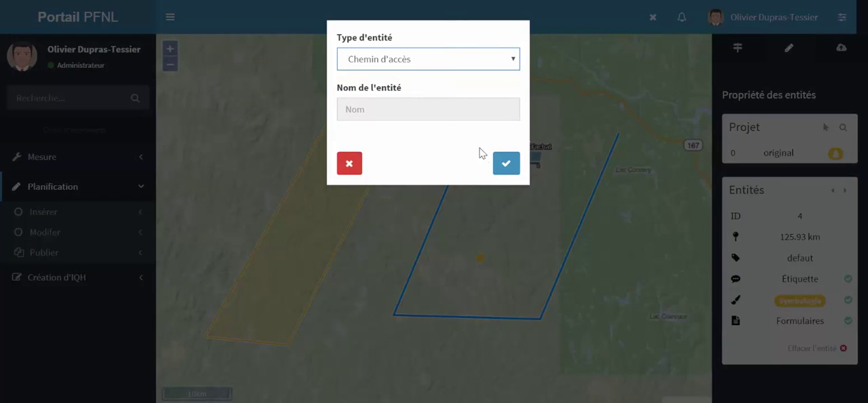
left_click(505, 166)
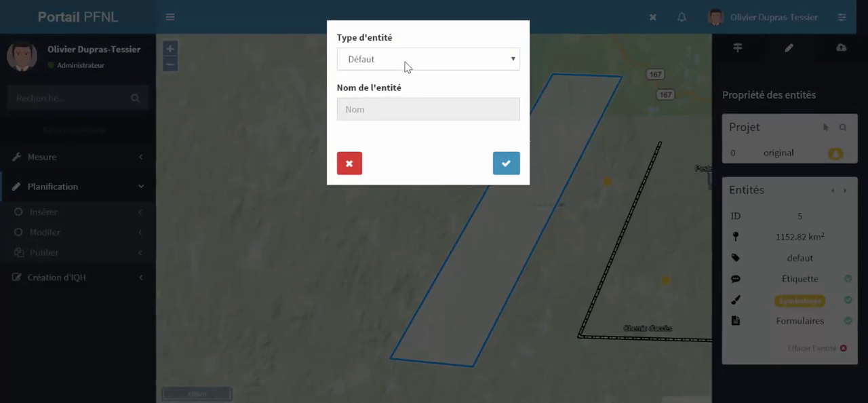
Set the entity type of the polygon to Site d'exploitation
left_click(405, 64)
left_click(400, 76)
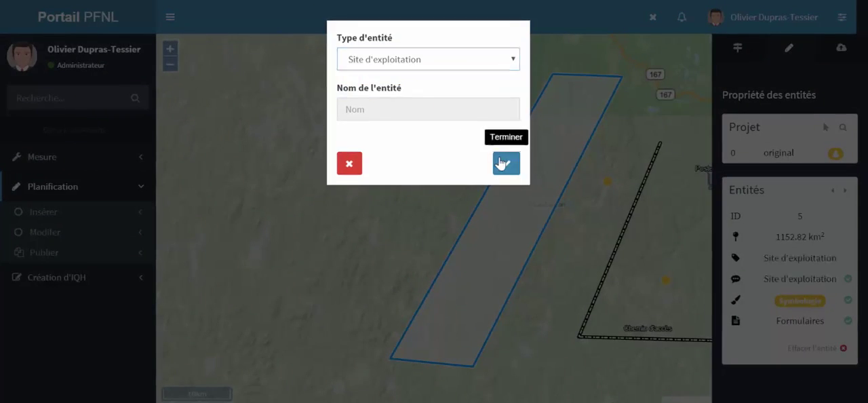
left_click(506, 163)
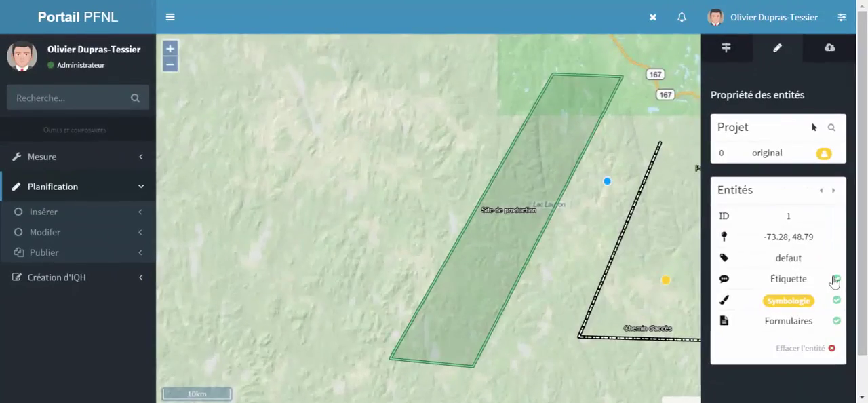
Keep the Défaut type for the point nearest the polygon and name it Cueilleur
left_click(832, 278)
left_click(438, 68)
left_click(405, 81)
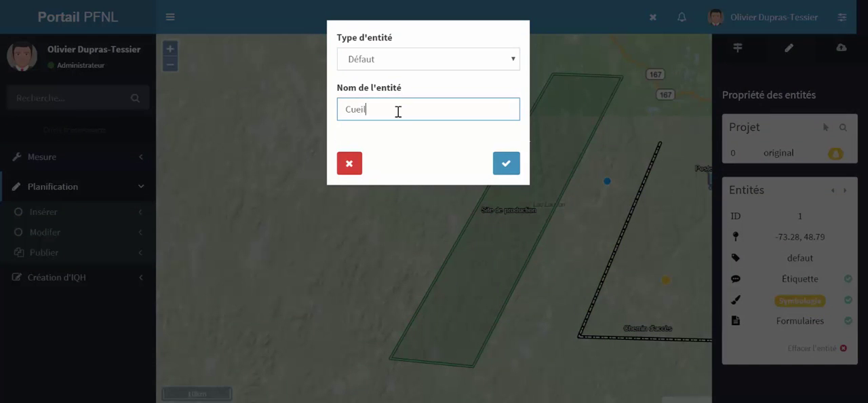
left_click(504, 162)
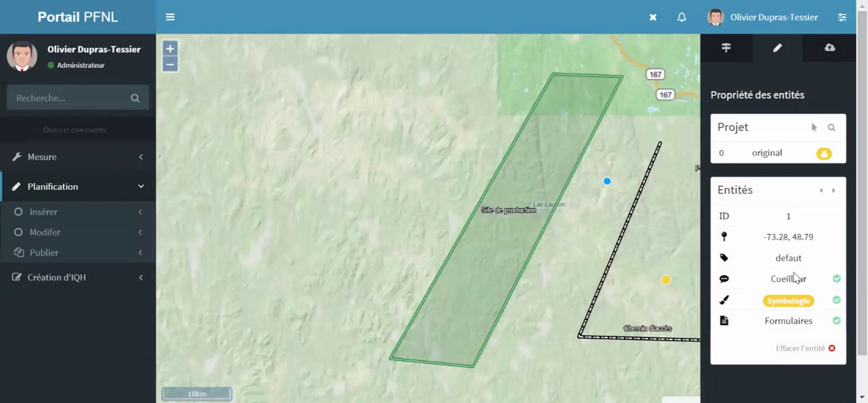
Set the Cueilleur point's symbology colour to the semi-transparent blue rgba(56,185,214,0.67)
left_click(837, 302)
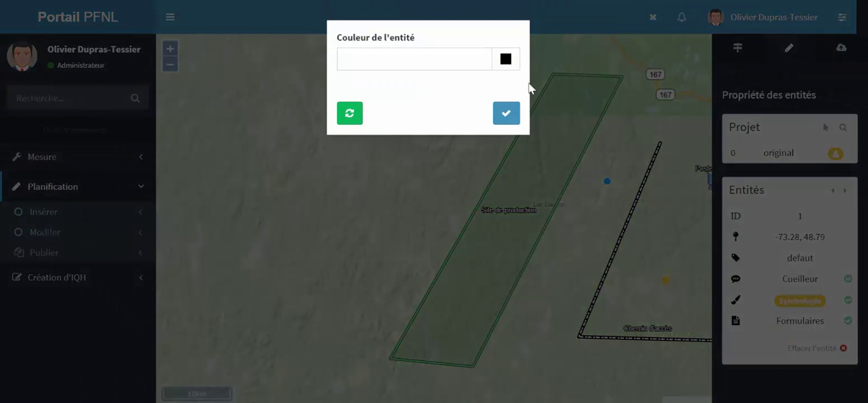
left_click(506, 60)
left_click(545, 85)
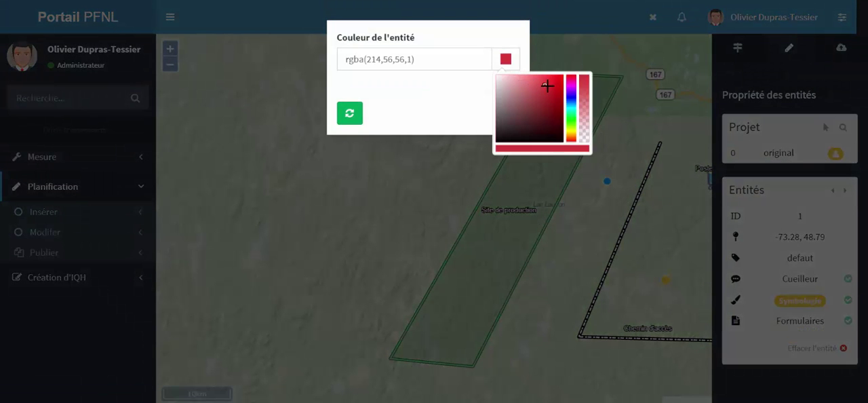
left_click_drag(571, 82, 572, 107)
left_click(585, 97)
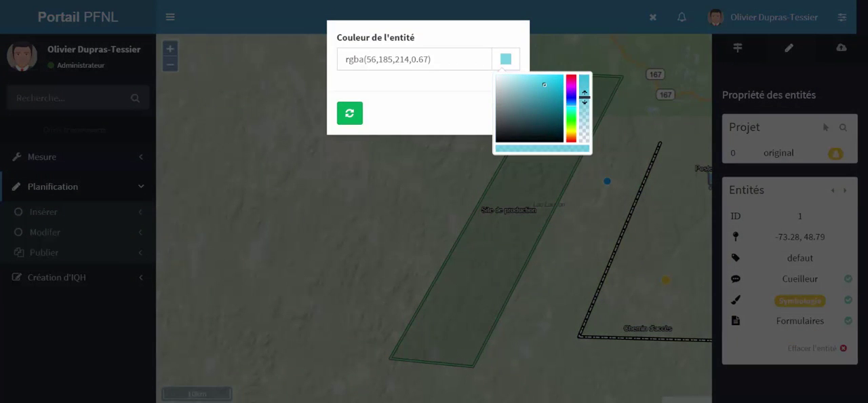
left_click(467, 110)
left_click(506, 113)
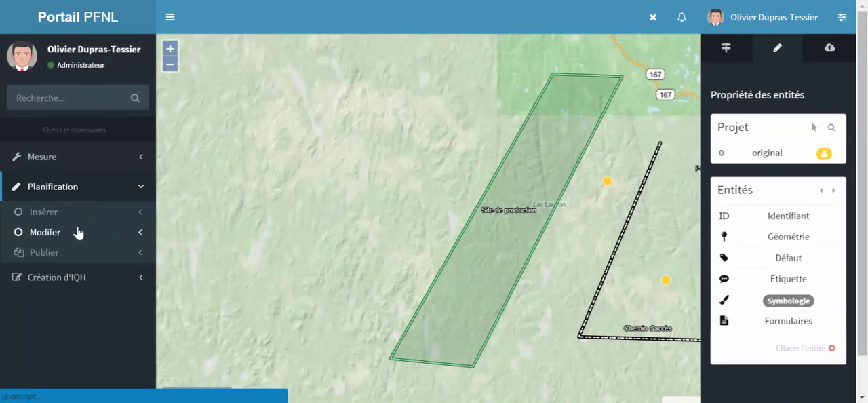
Export the entities to a local KML file with spatial reference system 900913 and open the downloaded draw.kml
left_click(80, 256)
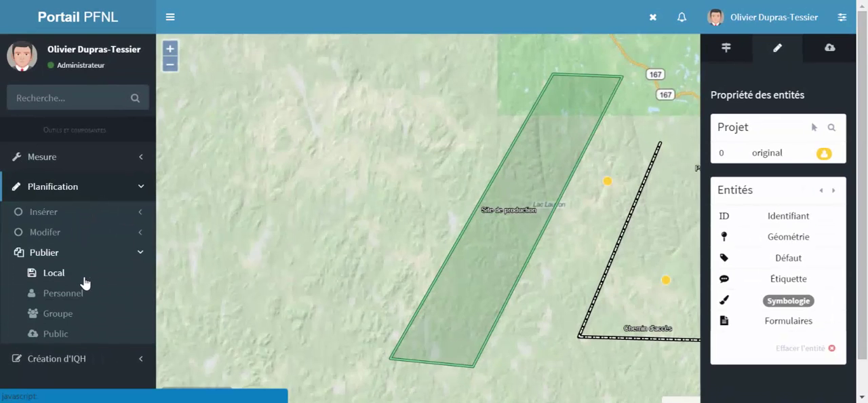
left_click(85, 283)
left_click(283, 80)
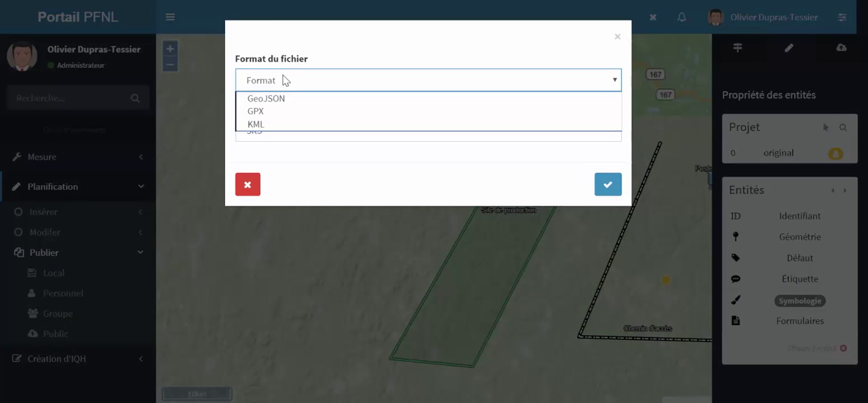
left_click(275, 130)
left_click(273, 132)
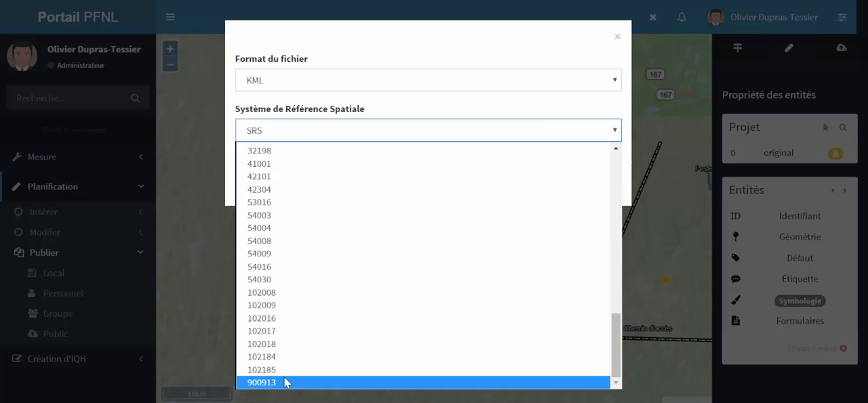
left_click(284, 382)
left_click(610, 184)
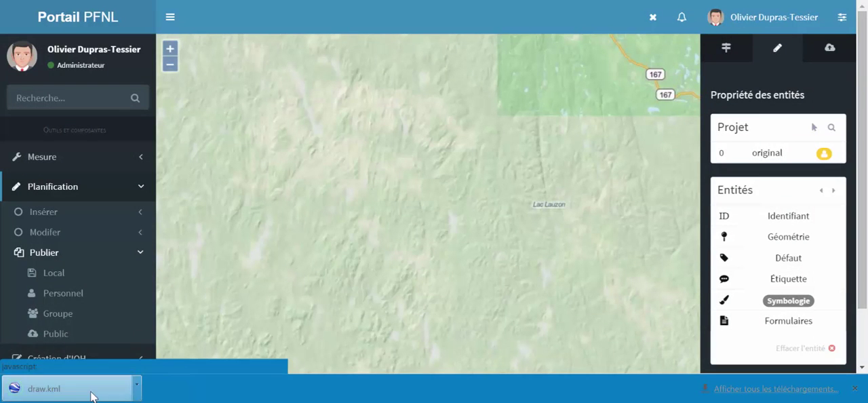
left_click(93, 390)
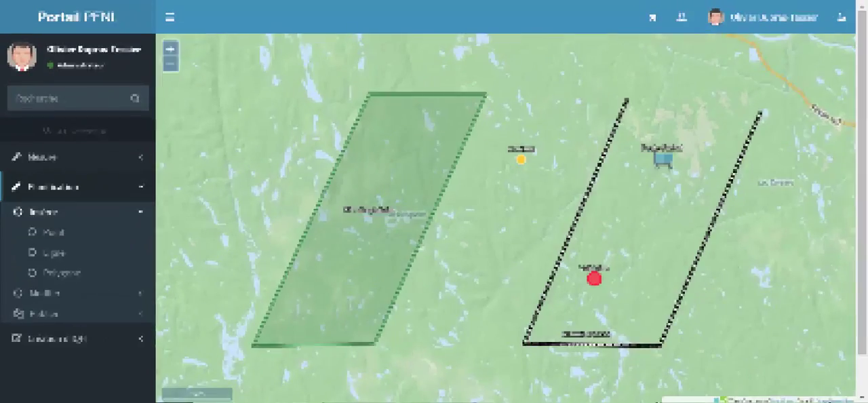
Publish the entities as a personal project named 1er essaie with the comment "Premier essaie des outils d'export."
left_click(113, 220)
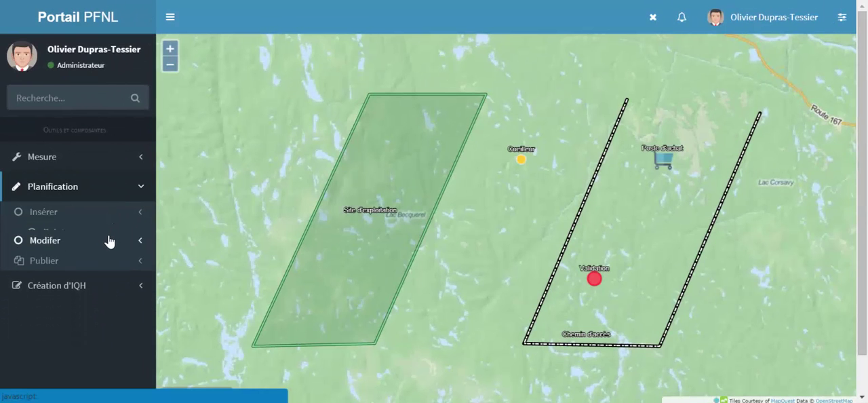
left_click(107, 251)
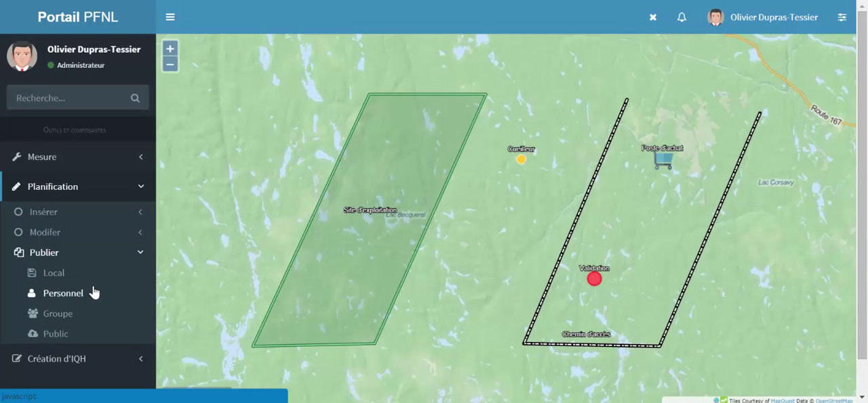
left_click(93, 292)
left_click(262, 85)
type("1er essaie")
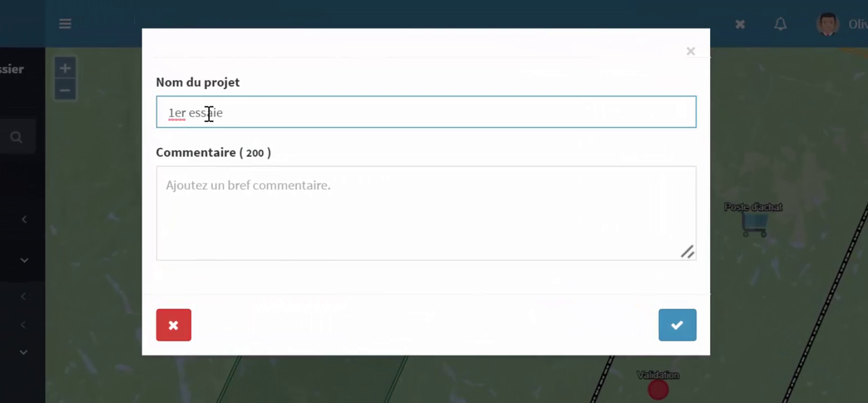
left_click(157, 173)
type("Pr")
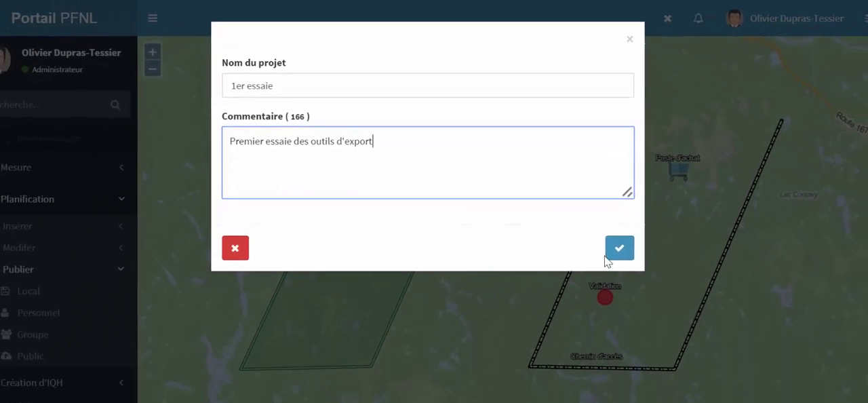
left_click(678, 325)
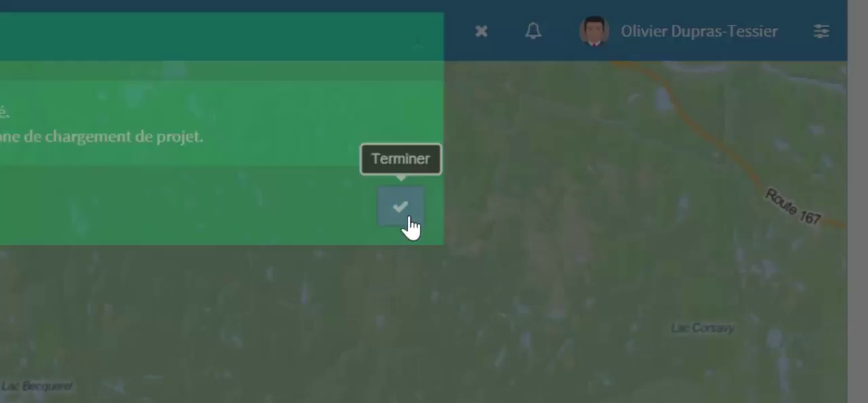
left_click(410, 219)
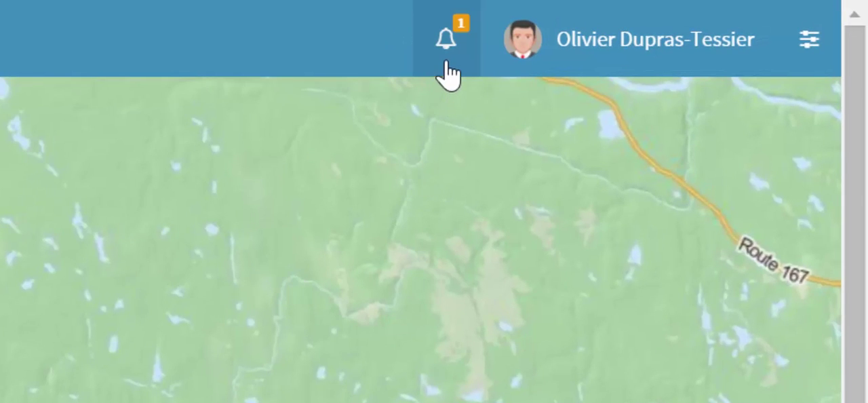
Check the notification about the new project and load the 1er_essaie project from the available projects in the project manager
left_click(447, 73)
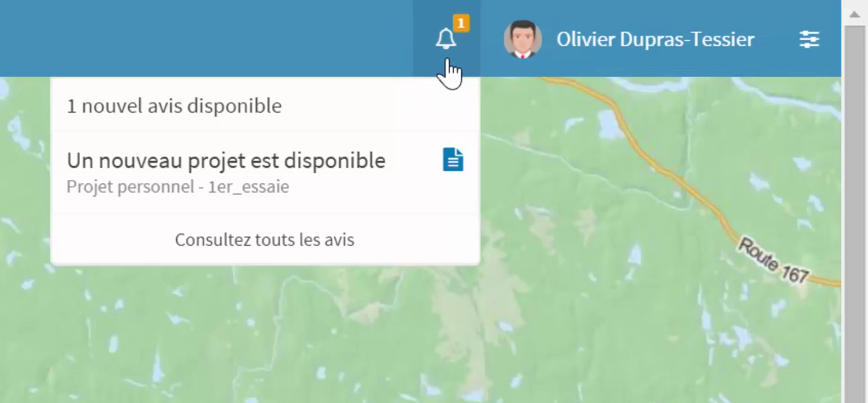
left_click(321, 215)
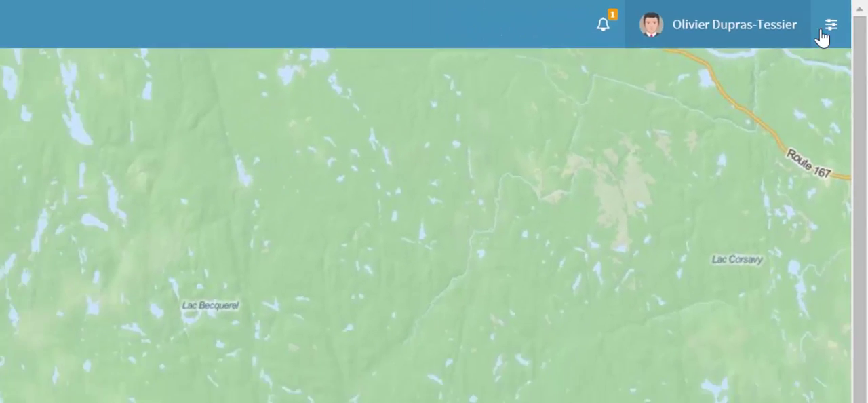
left_click(809, 39)
left_click(827, 51)
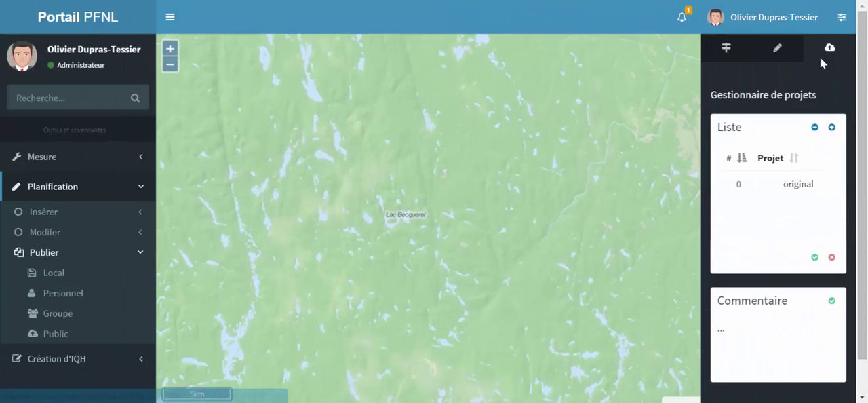
left_click(831, 128)
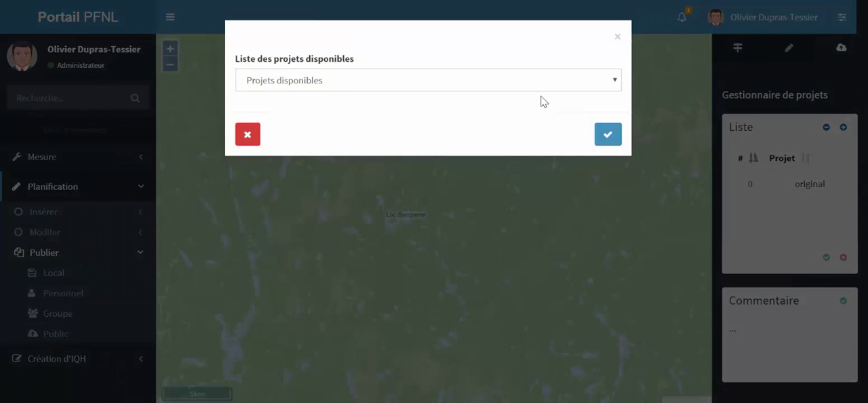
left_click(519, 81)
left_click(393, 98)
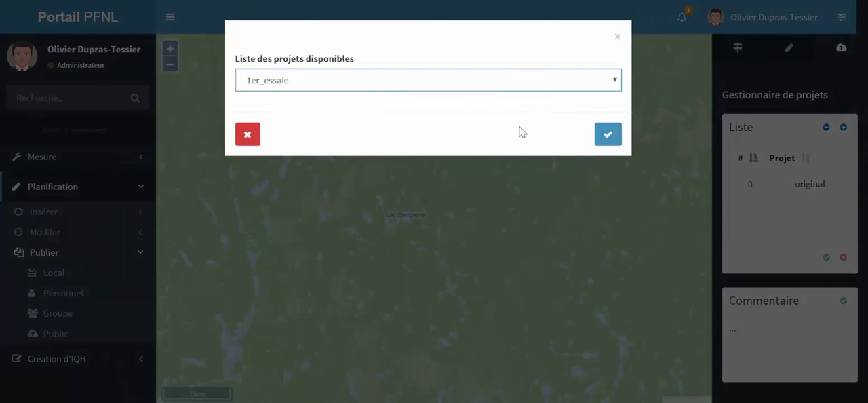
left_click(599, 140)
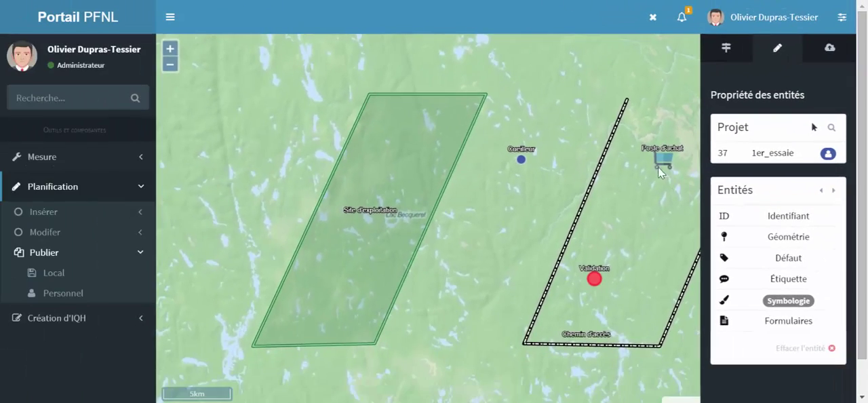
Select the Poste d'achat entity, and insert a default-type point labelled Localisation between the Site d'exploitation polygon and the access road
left_click(661, 160)
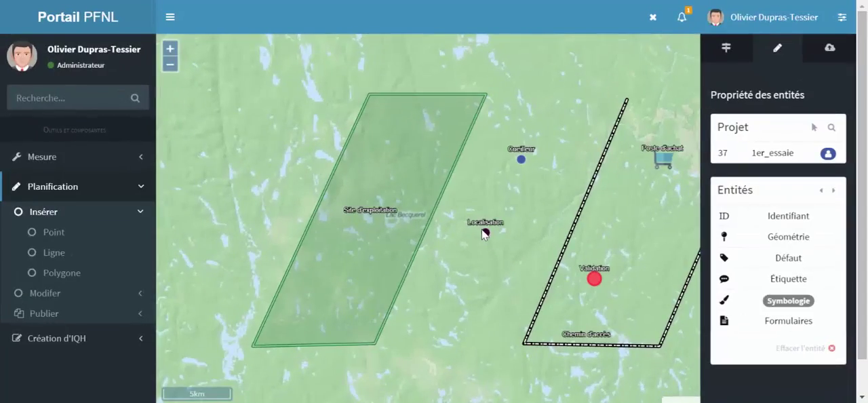
left_click(485, 233)
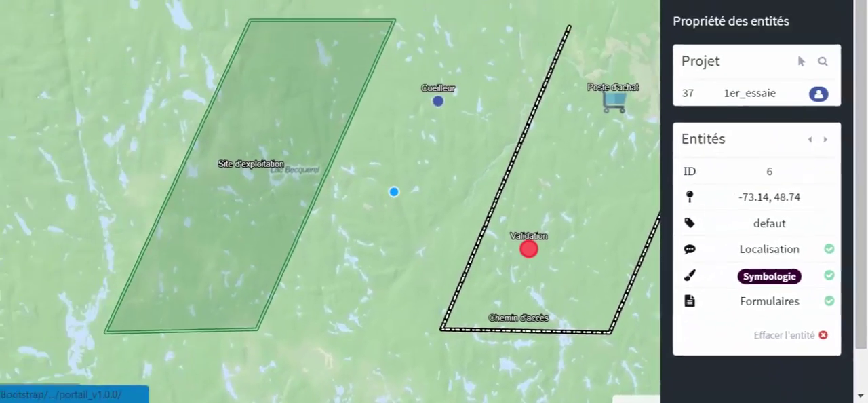
Change the 1er_essaie project's comment to "Premier essaie des outils de mise à jour." and save the project's modifications
left_click(828, 49)
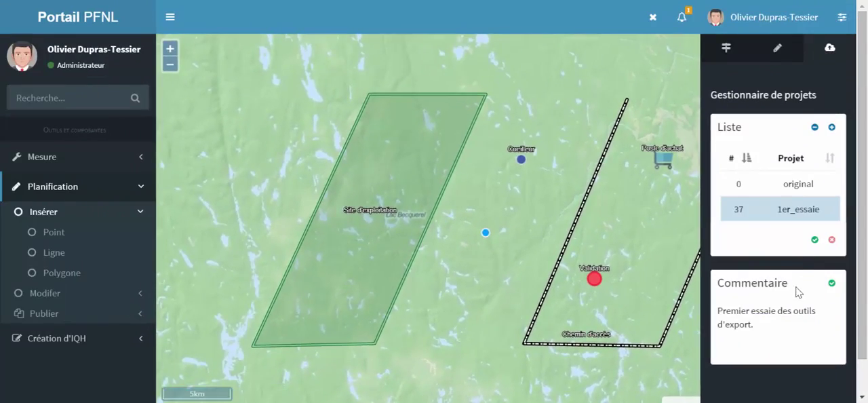
left_click(832, 283)
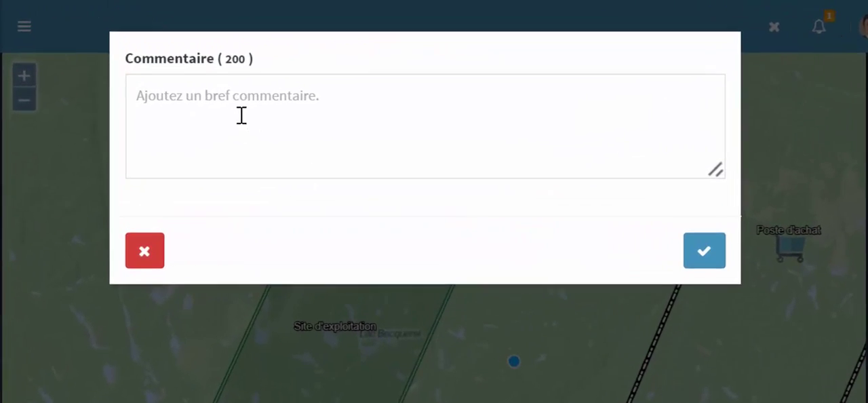
type("Premier essaie des outils de")
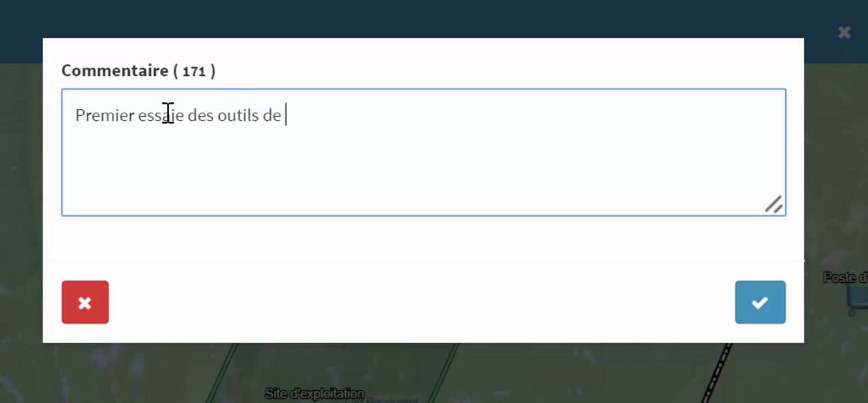
type("jour.")
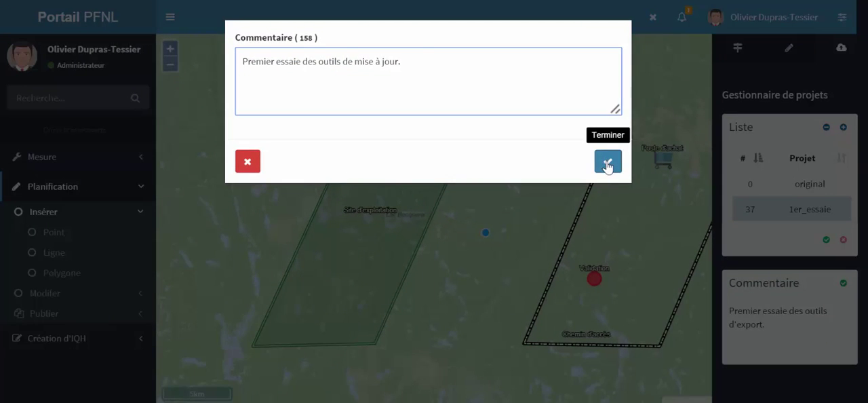
left_click(607, 160)
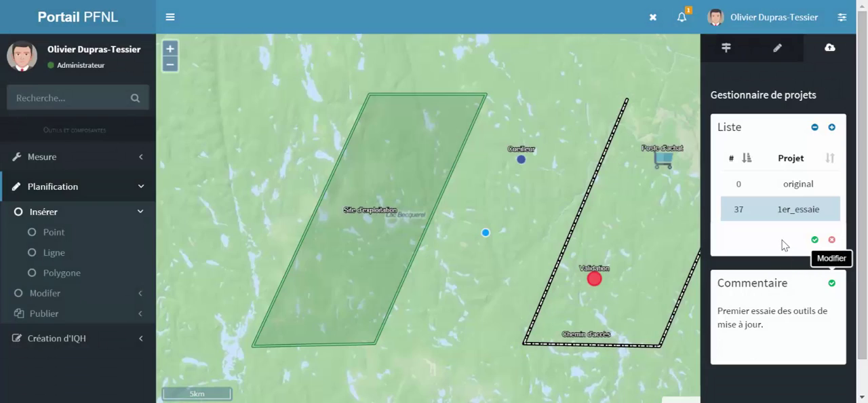
left_click(814, 241)
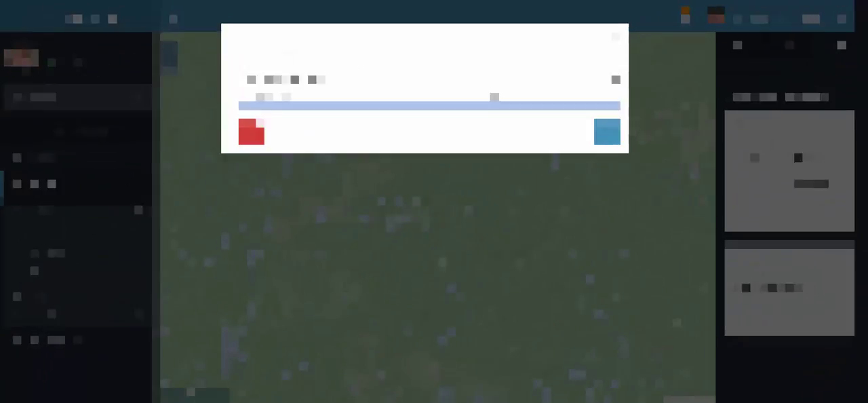
Reload the 1er_essaie project, select it in the project list to check its comment, and open the entity properties
left_click(480, 99)
left_click(607, 136)
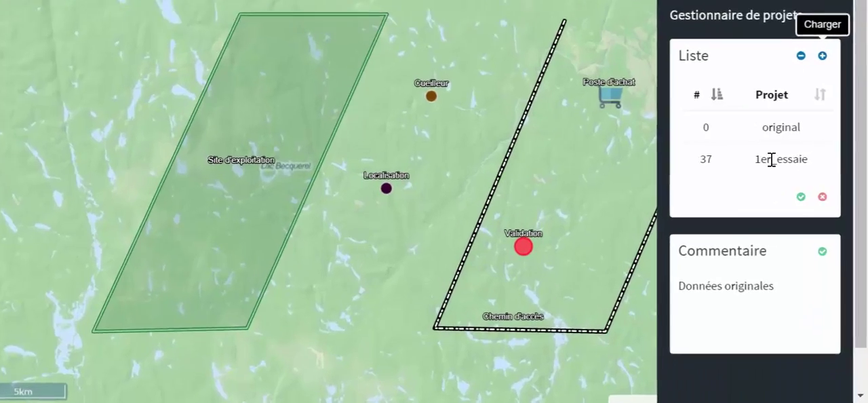
left_click(791, 209)
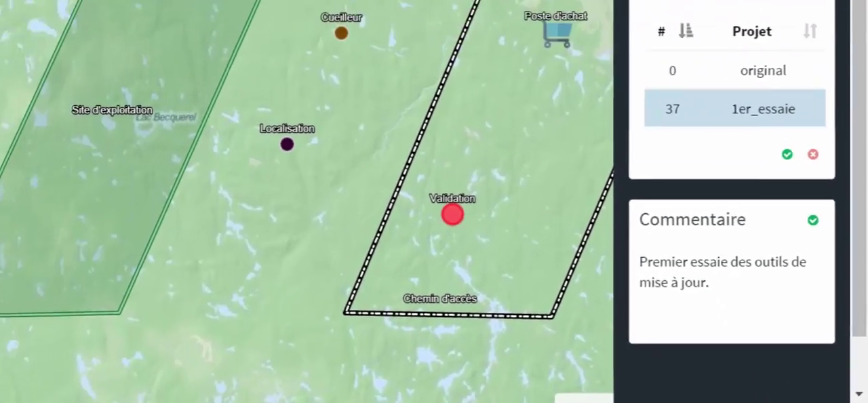
left_click(777, 48)
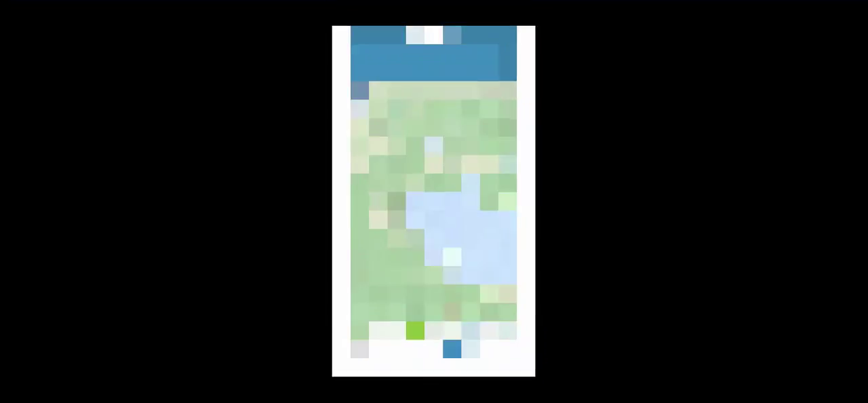
In the mobile view, load the 1er_essaie project through the project manager and select it in the list
left_click(515, 64)
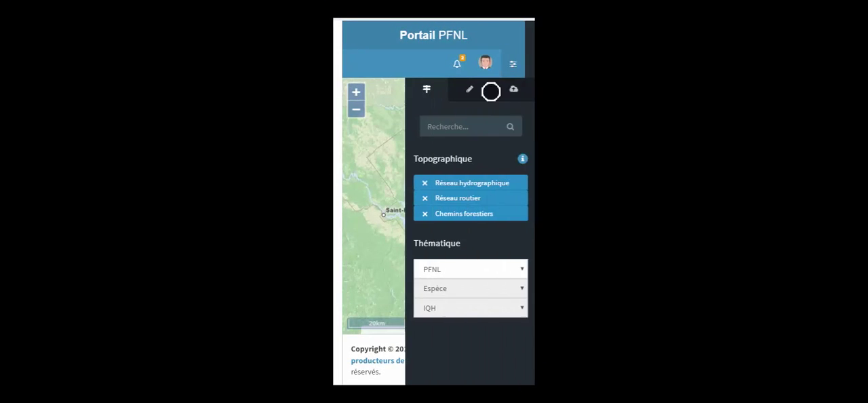
left_click(470, 89)
left_click(512, 90)
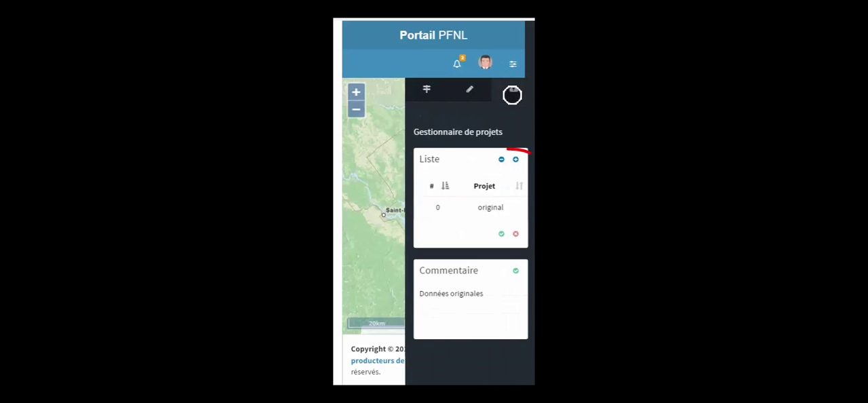
left_click(515, 159)
left_click(448, 85)
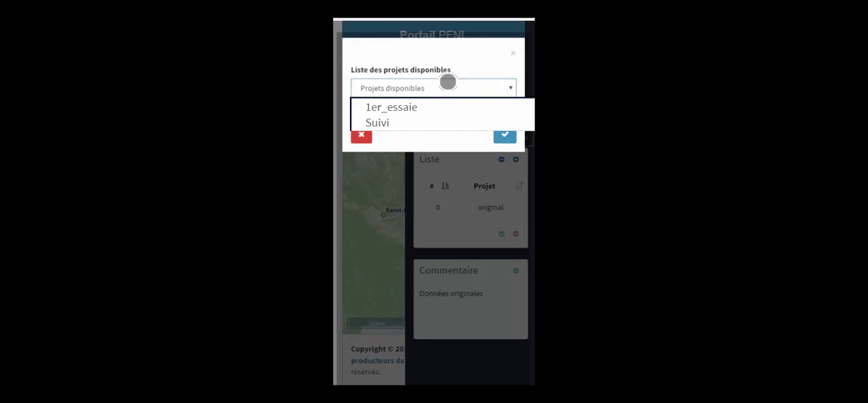
left_click(445, 107)
left_click(504, 134)
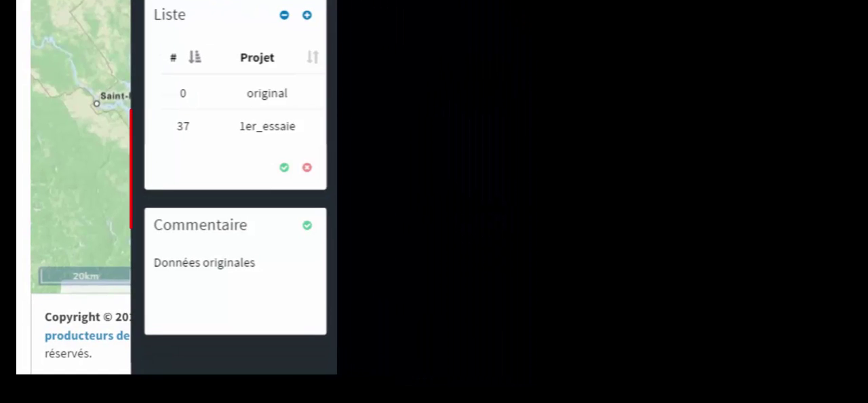
left_click(275, 134)
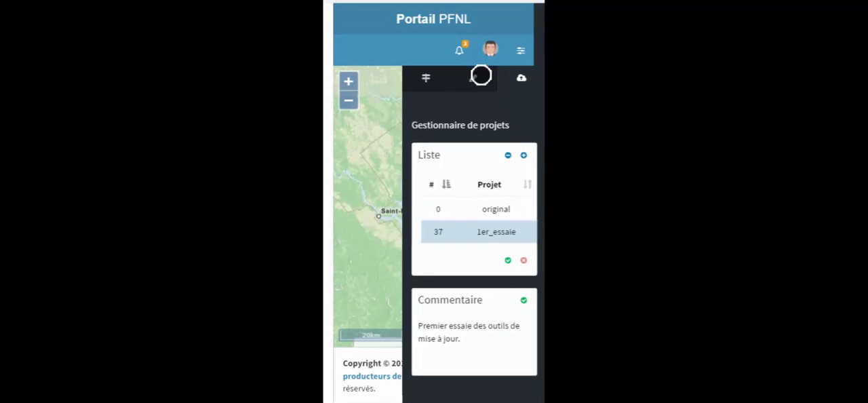
Fit the map to the extent of the 1er_essaie project, hide the side panel and zoom in around the Validation point
left_click(481, 77)
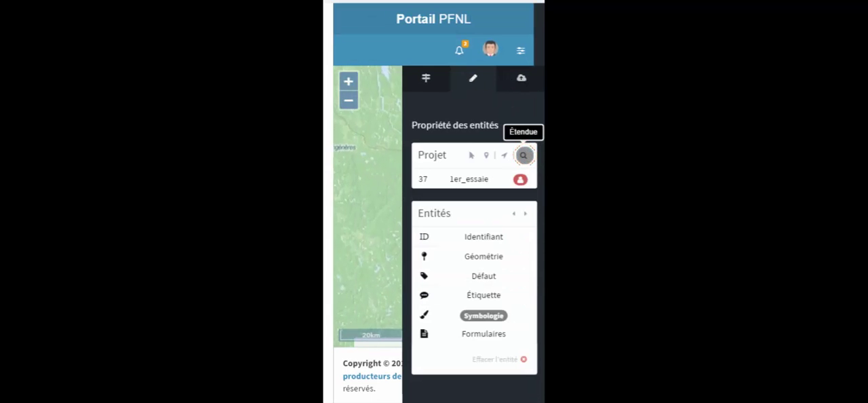
left_click(523, 47)
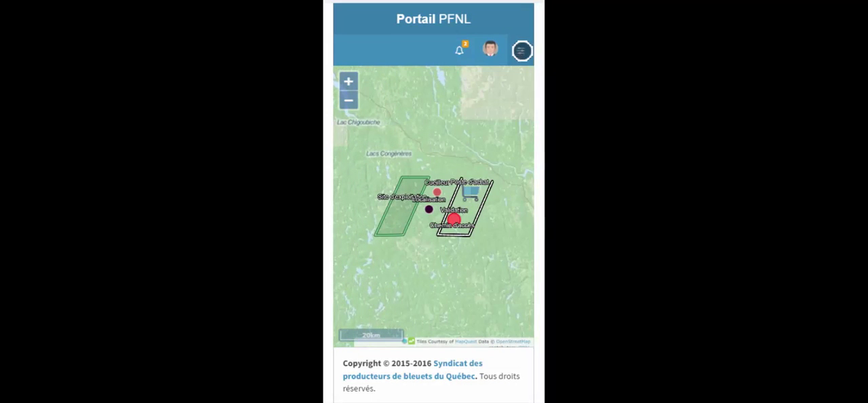
double_click(458, 229)
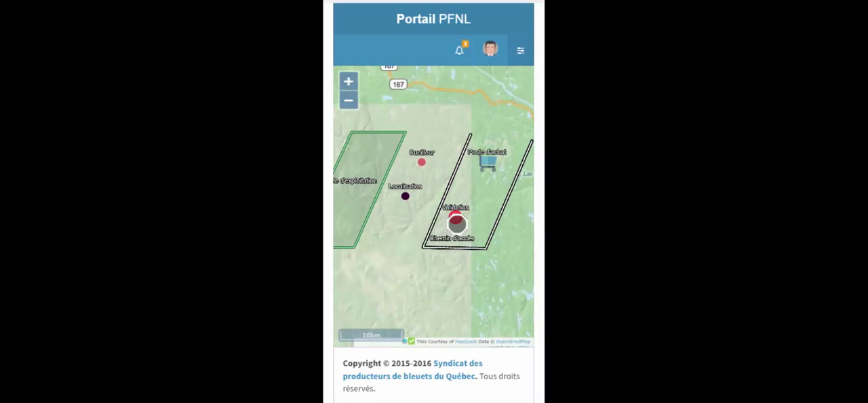
Select the Site d'exploitation polygon to view its entity properties, and turn the selection tool off
left_click(520, 51)
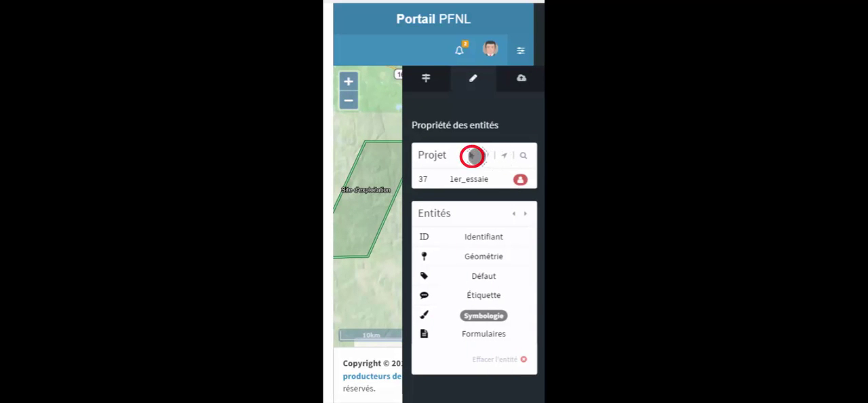
left_click(385, 178)
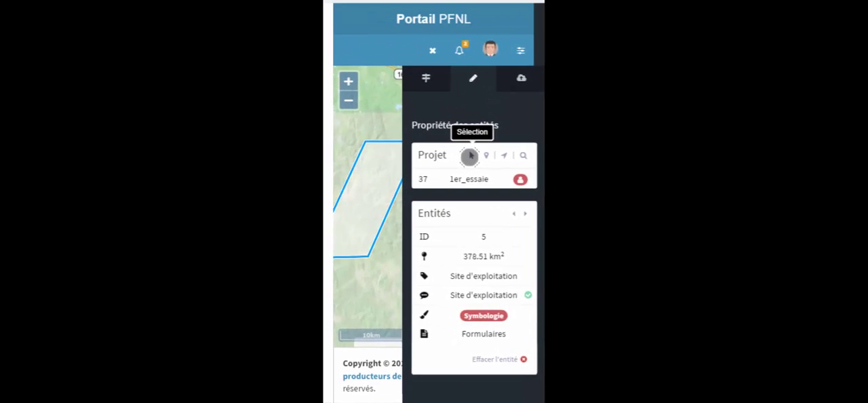
left_click(469, 155)
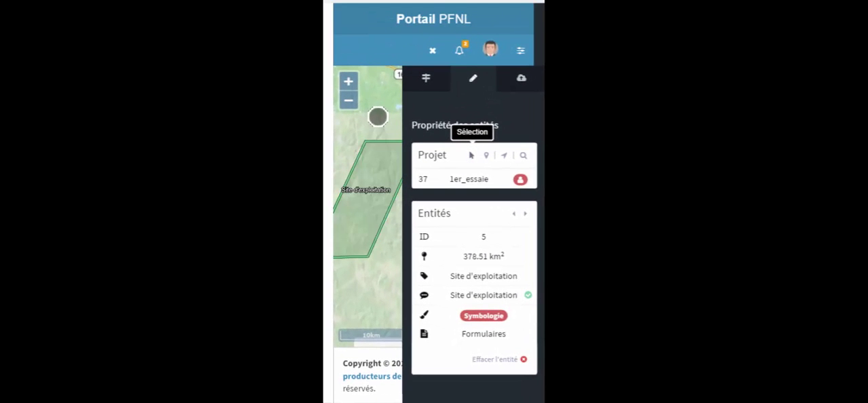